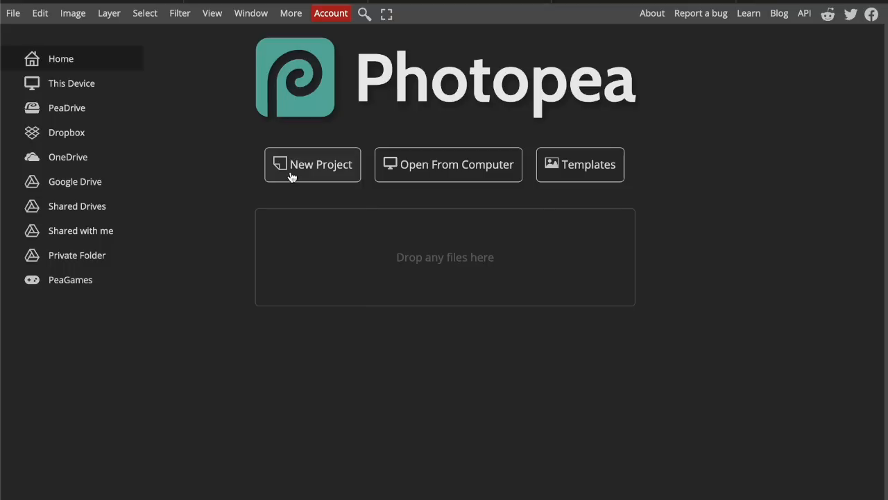
Create a new project from the A4 print preset, 21 x 29.7 cm at 300 DPI with a white background
{"action": "left_click", "coordinate": [13, 14]}
{"action": "left_click", "coordinate": [28, 33]}
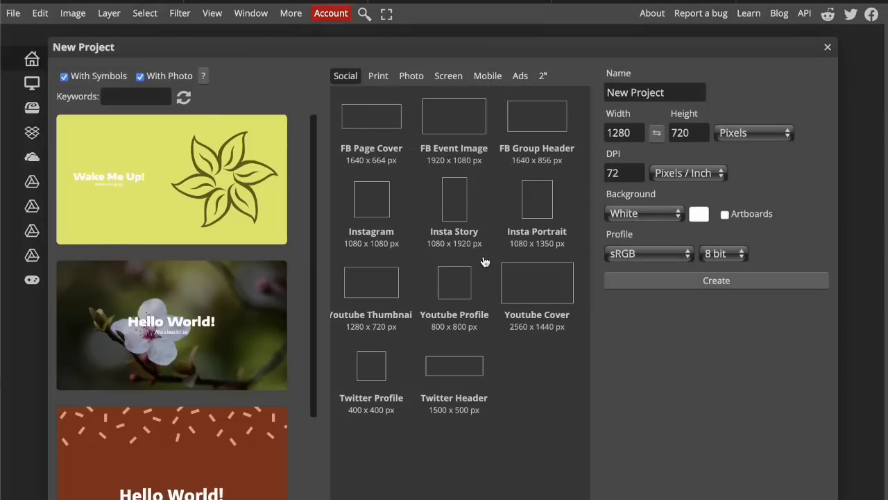
{"action": "left_click", "coordinate": [378, 76]}
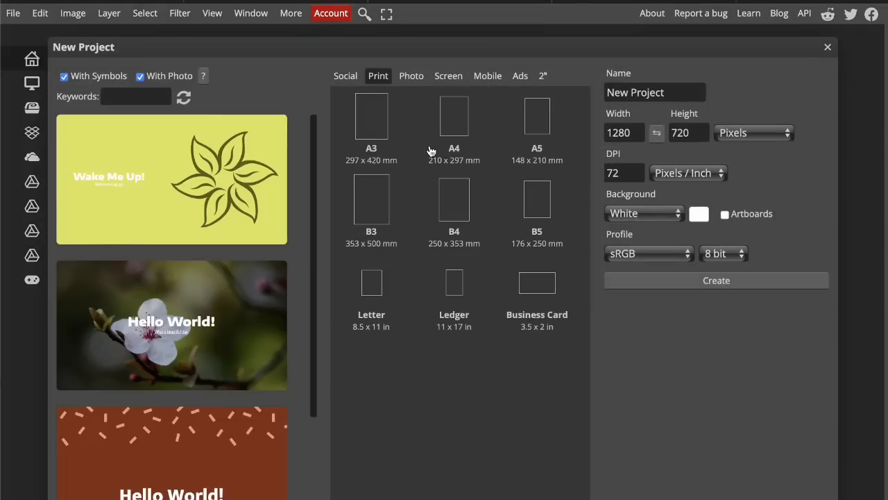
{"action": "left_click", "coordinate": [463, 129]}
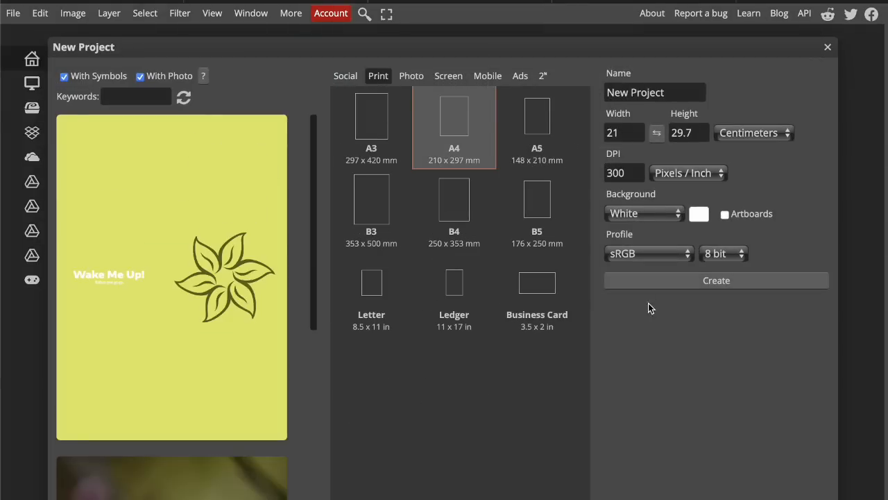
{"action": "left_click", "coordinate": [675, 281]}
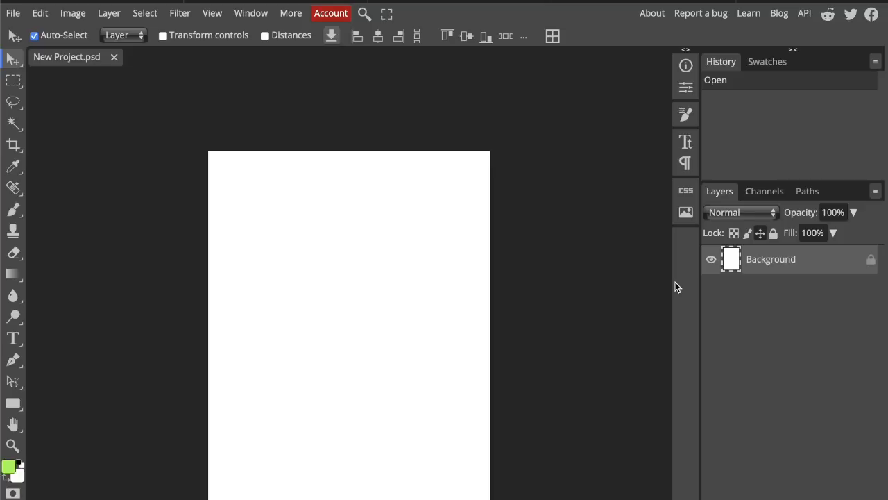
Show the rulers and add a vertical guide at about 430 px and a horizontal guide at about 600 px
{"action": "left_click", "coordinate": [212, 13]}
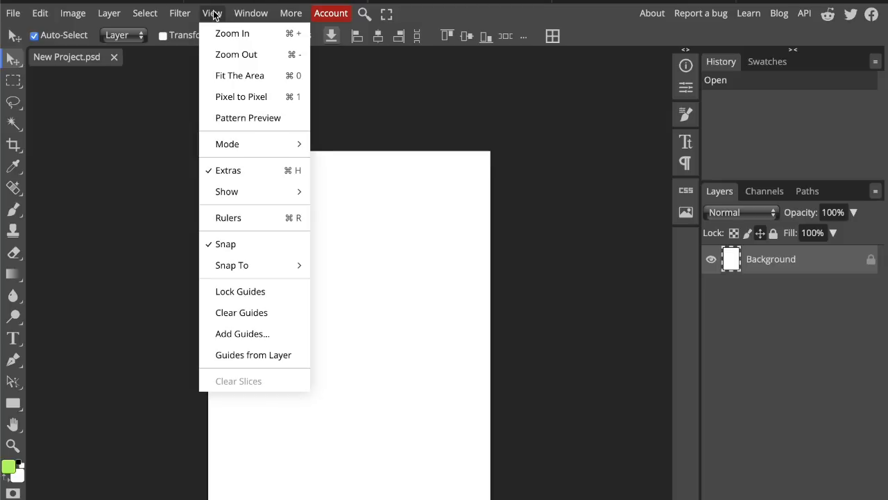
{"action": "left_click", "coordinate": [222, 217]}
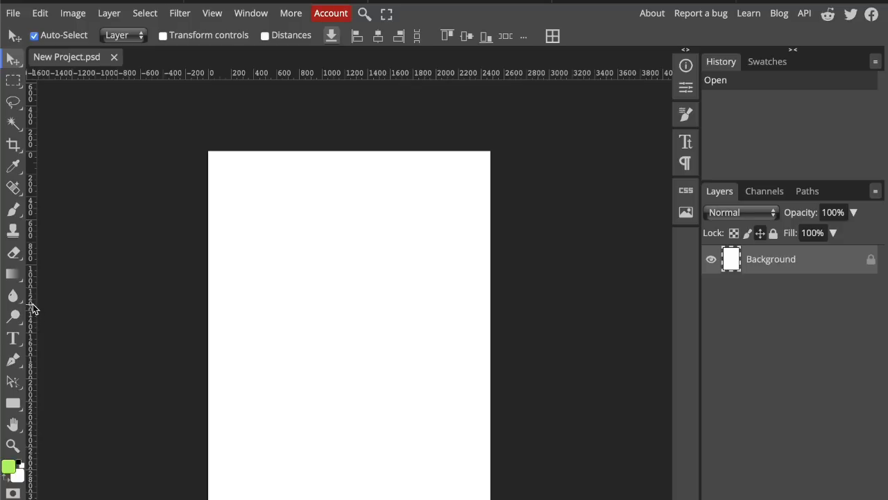
{"action": "left_click_drag", "start_coordinate": [33, 305], "coordinate": [257, 298]}
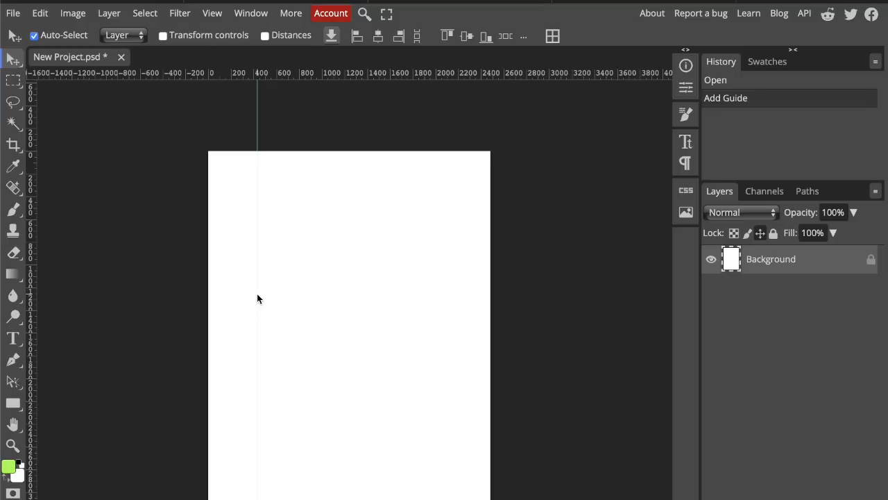
{"action": "left_click_drag", "start_coordinate": [362, 74], "coordinate": [364, 190]}
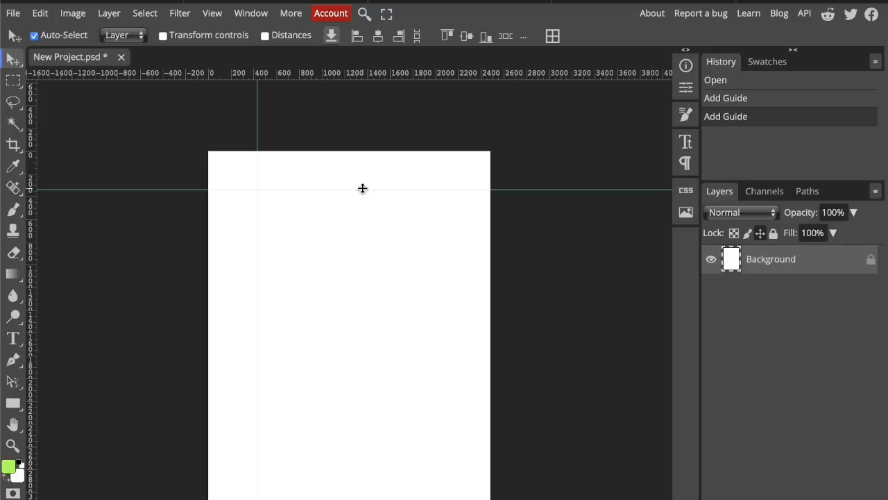
{"action": "left_click_drag", "start_coordinate": [363, 190], "coordinate": [335, 220]}
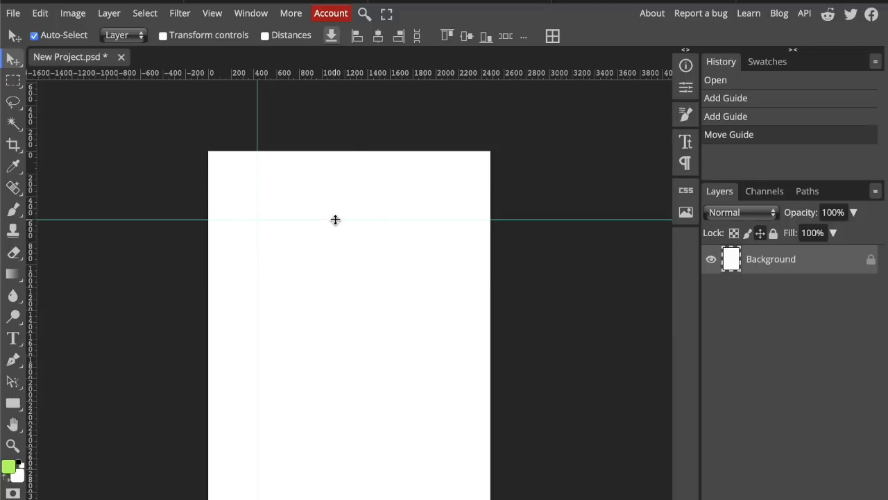
Hide the guides on the page and show them again
{"action": "left_click", "coordinate": [213, 13]}
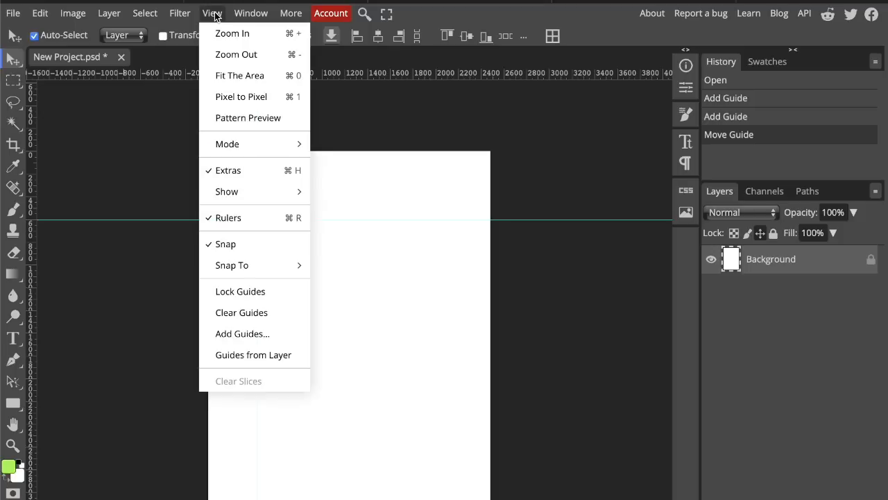
{"action": "mouse_move", "coordinate": [226, 193]}
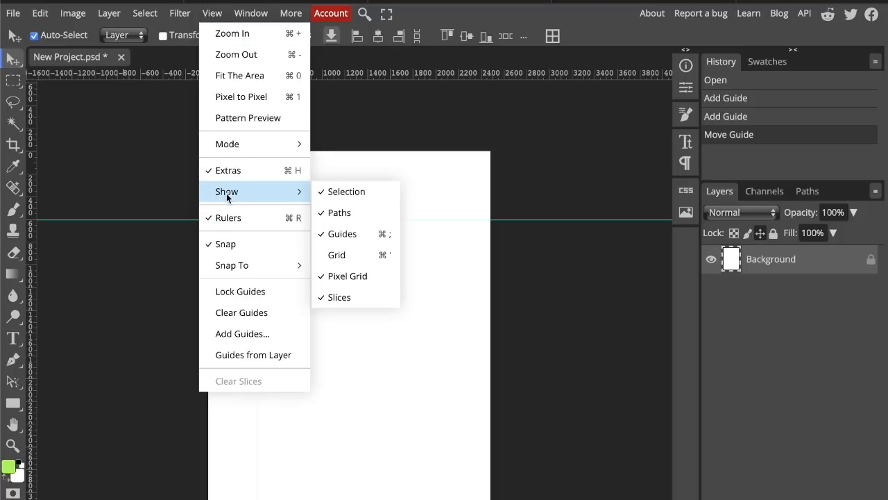
{"action": "left_click", "coordinate": [353, 240]}
{"action": "left_click", "coordinate": [211, 12]}
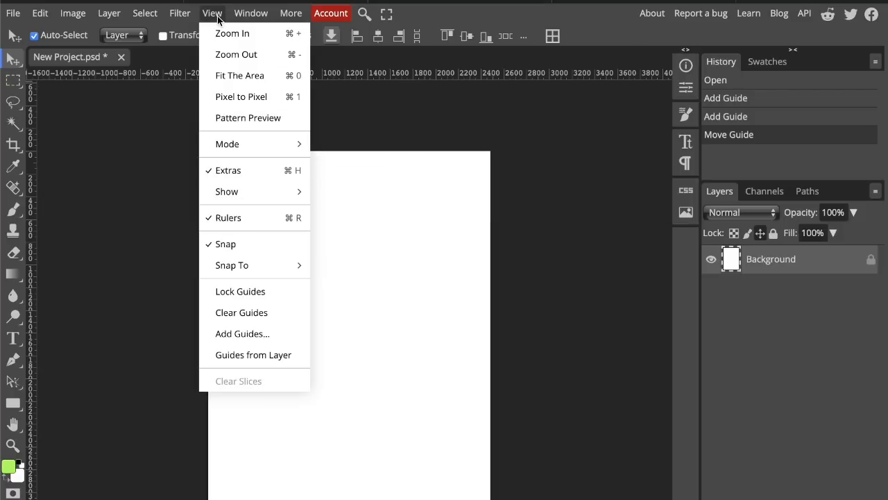
{"action": "left_click", "coordinate": [359, 236]}
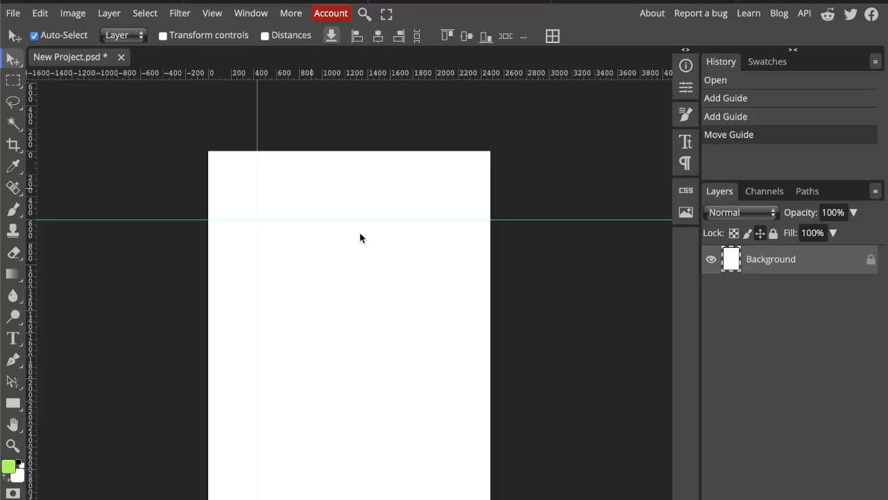
Display the grid over the page and deselect the Background layer
{"action": "left_click", "coordinate": [210, 12]}
{"action": "mouse_move", "coordinate": [228, 192]}
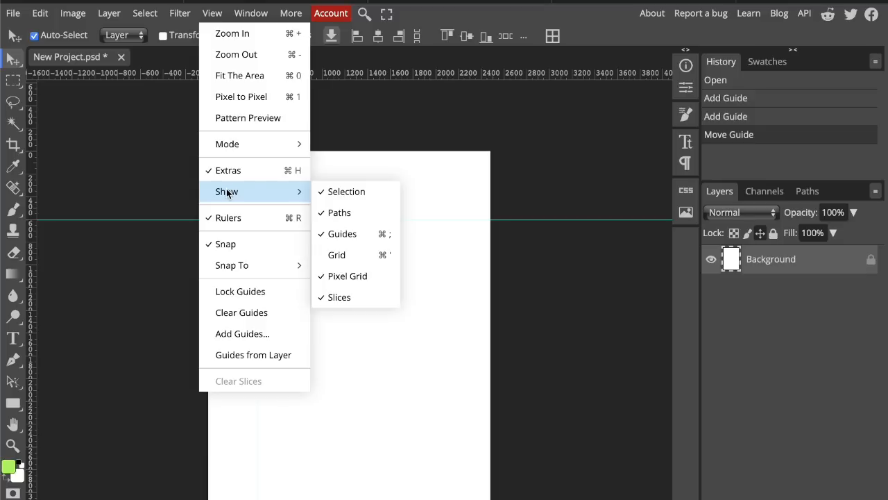
{"action": "left_click", "coordinate": [378, 254]}
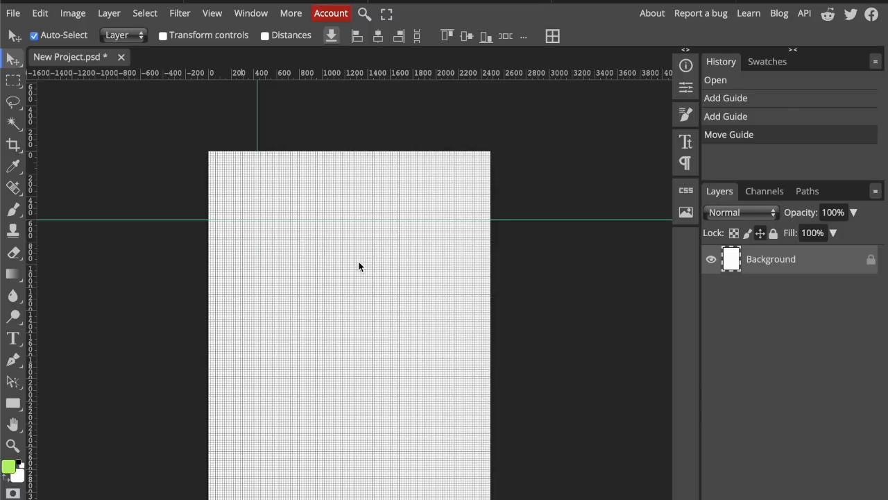
{"action": "left_click", "coordinate": [358, 266]}
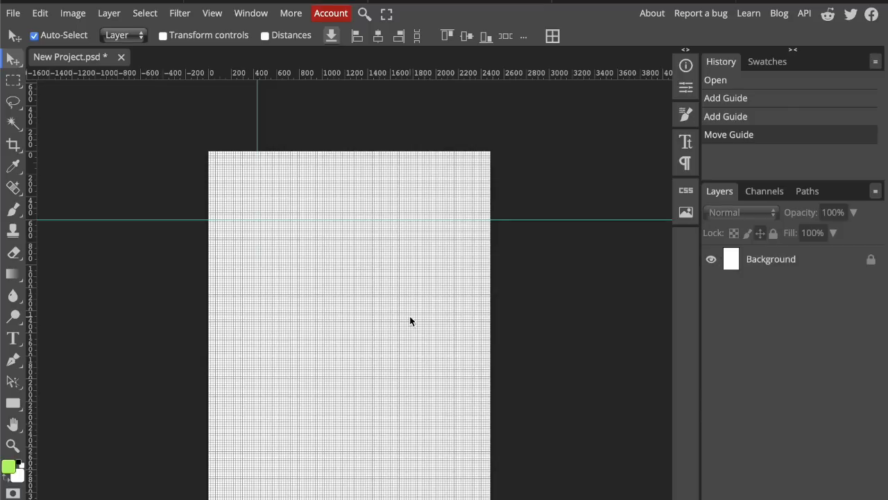
{"action": "left_click_drag", "start_coordinate": [410, 317], "coordinate": [308, 311]}
Set the horizontal and vertical grid gap to 80 pixels in the preferences
{"action": "left_click", "coordinate": [41, 14]}
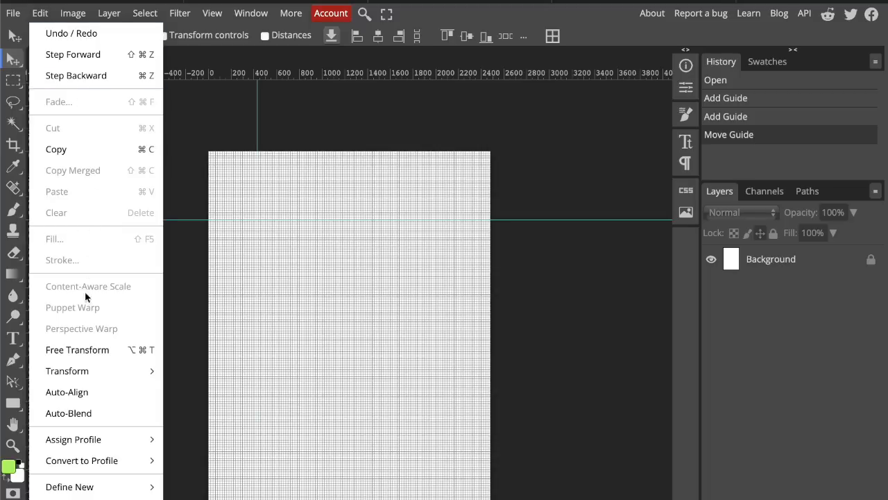
{"action": "mouse_move", "coordinate": [93, 374]}
{"action": "left_click", "coordinate": [76, 499]}
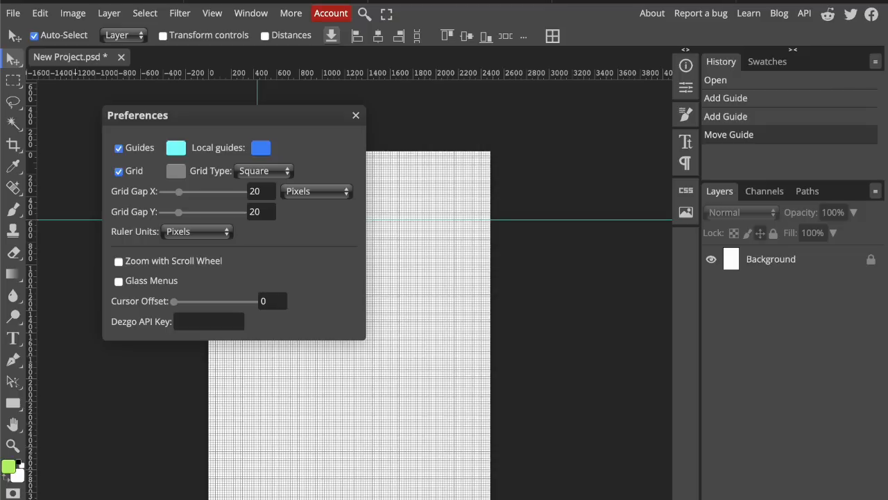
{"action": "left_click_drag", "start_coordinate": [185, 120], "coordinate": [540, 186]}
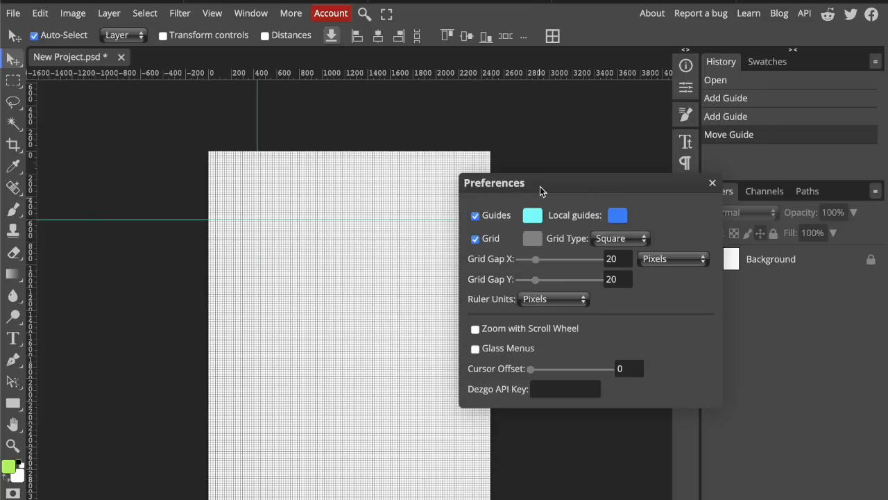
{"action": "left_click_drag", "start_coordinate": [539, 186], "coordinate": [606, 188]}
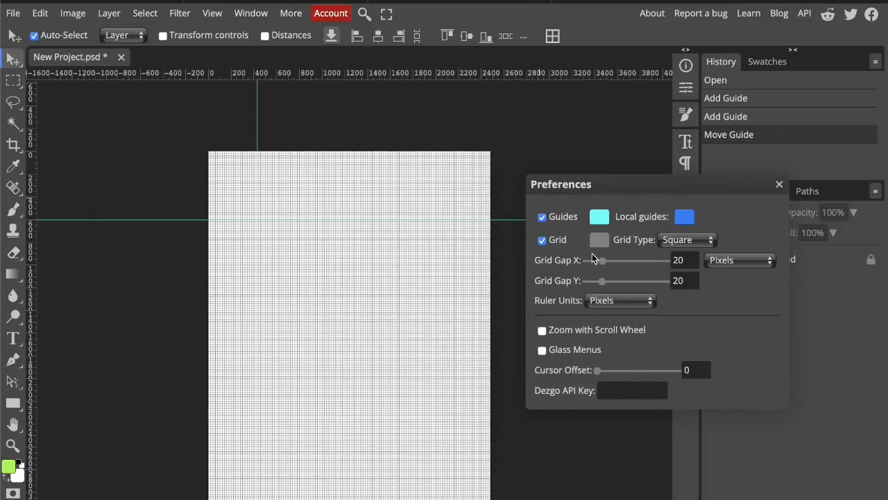
{"action": "left_click_drag", "start_coordinate": [595, 258], "coordinate": [650, 264]}
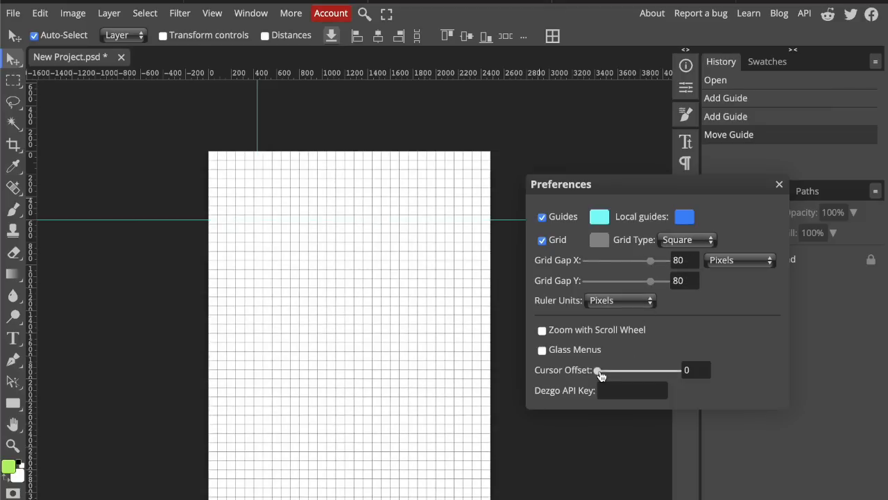
Try out another colour for the guides without keeping it, and close the preferences
{"action": "left_click", "coordinate": [599, 218]}
{"action": "left_click_drag", "start_coordinate": [299, 375], "coordinate": [426, 142]}
{"action": "left_click", "coordinate": [508, 245]}
{"action": "left_click", "coordinate": [779, 184]}
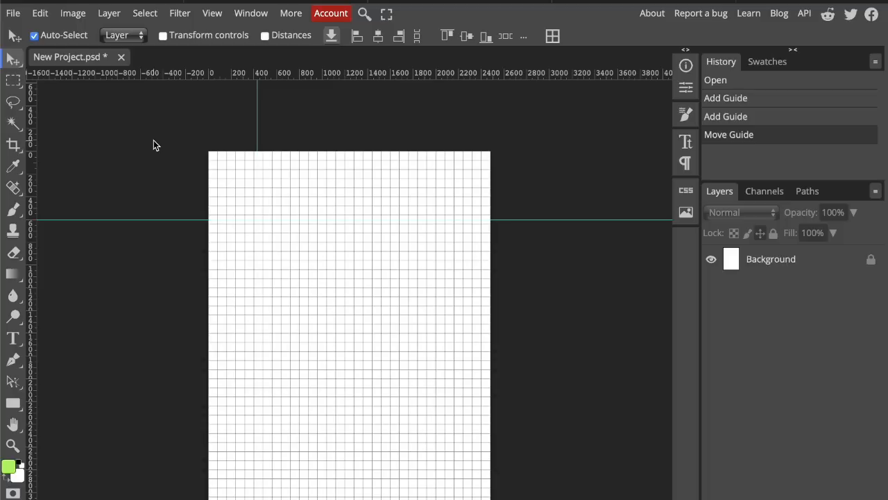
{"action": "left_click", "coordinate": [216, 20]}
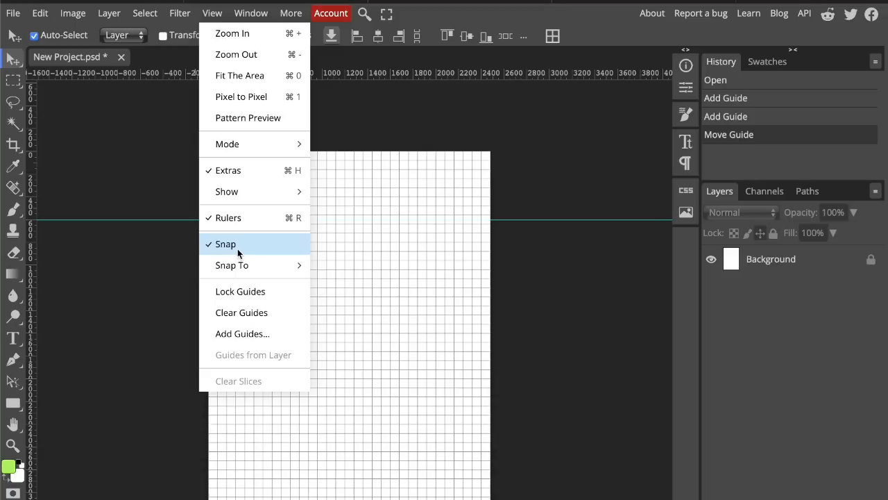
{"action": "mouse_move", "coordinate": [238, 255]}
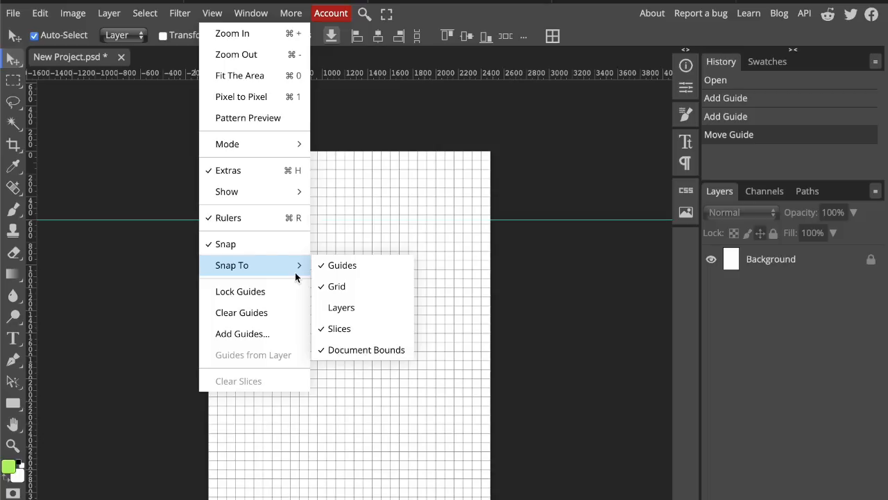
{"action": "left_click", "coordinate": [99, 289]}
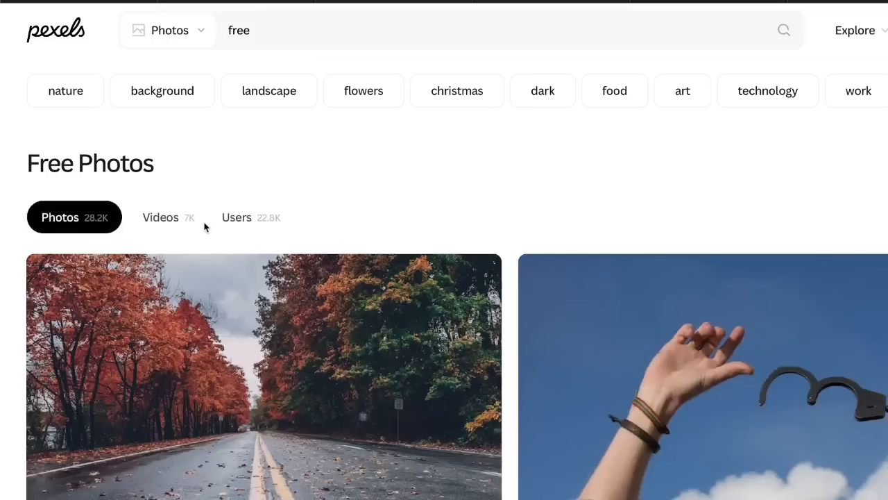
Switch to Pexels and download the free photo of a person with outstretched arms in front of misty green foliage
{"action": "scroll", "coordinate": [564, 327], "scroll_direction": "down", "scroll_amount": 15}
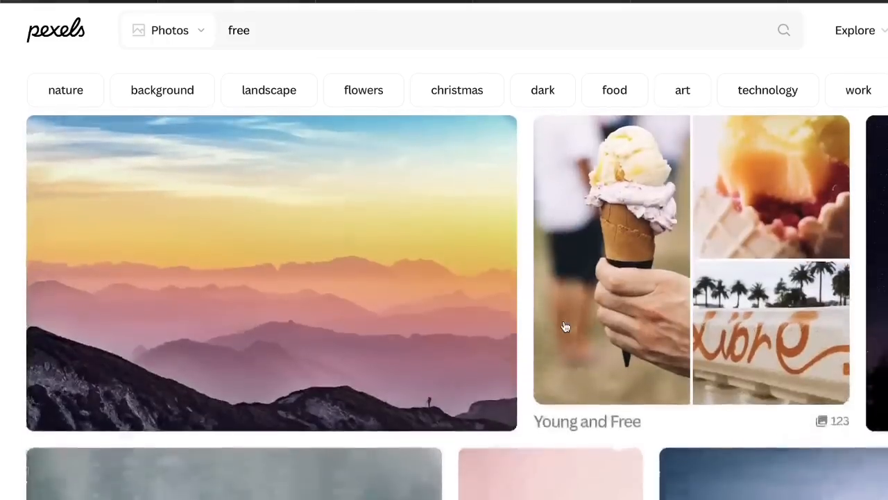
{"action": "scroll", "coordinate": [486, 367], "scroll_direction": "up", "scroll_amount": 5}
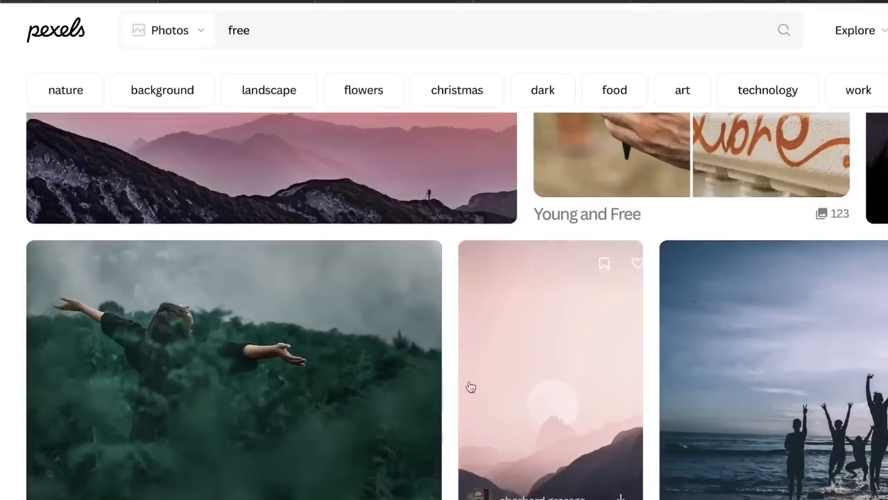
{"action": "mouse_move", "coordinate": [384, 494]}
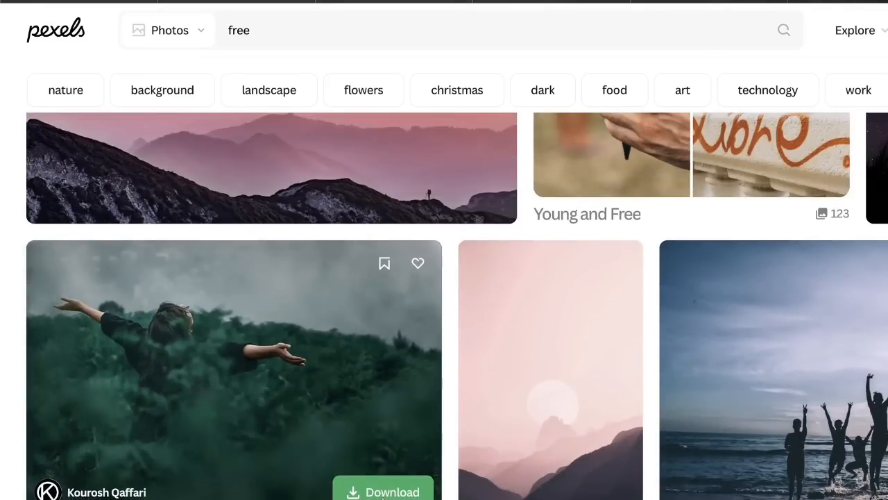
{"action": "left_click", "coordinate": [383, 492]}
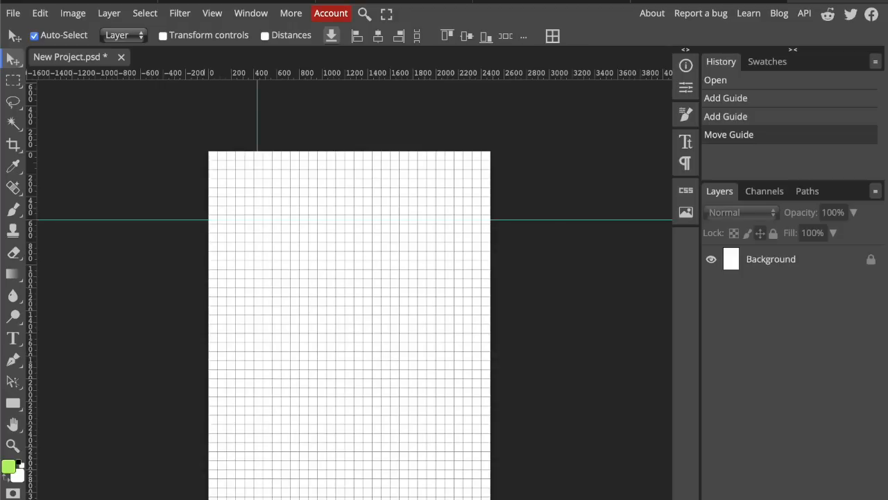
Place the downloaded image pexels-kqpho-1583582.jpg into the open project as a new layer
{"action": "left_click", "coordinate": [12, 13]}
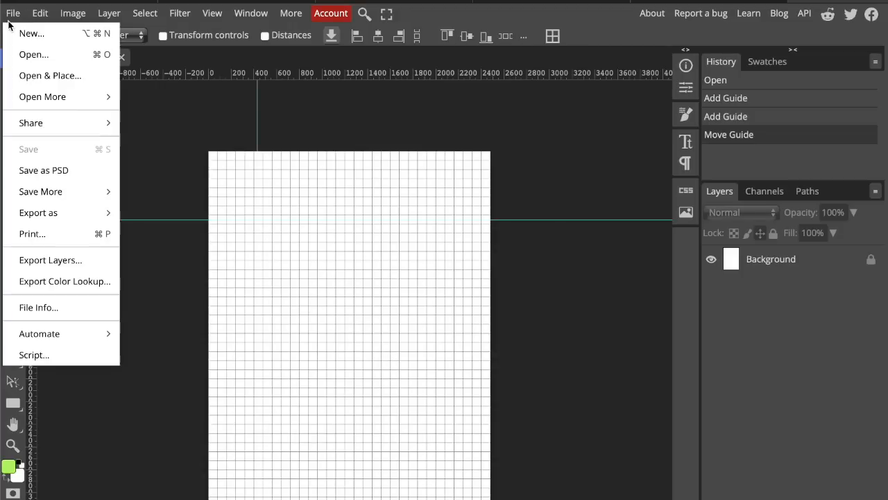
{"action": "left_click", "coordinate": [31, 75]}
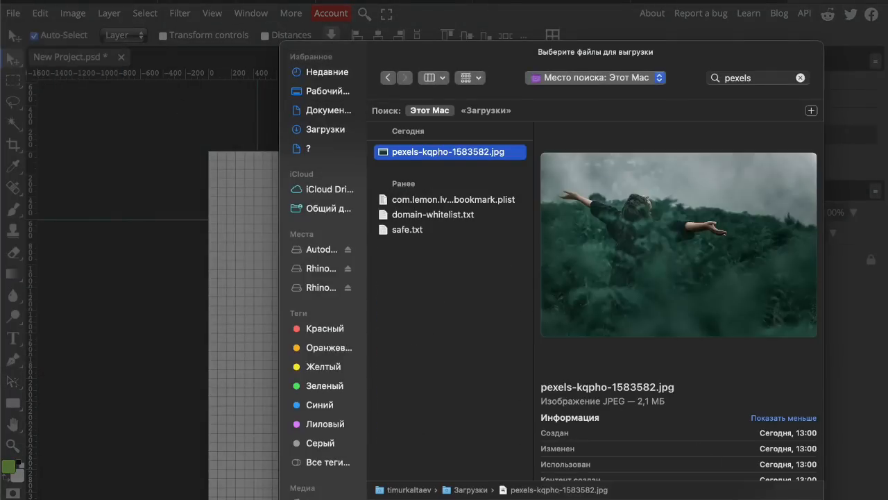
{"action": "key", "text": "Return"}
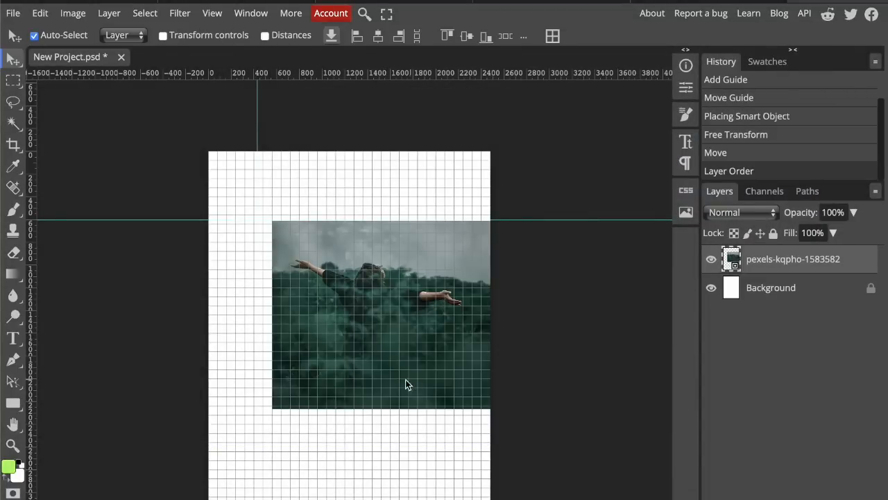
Move the placed photo so its upper-left corner snaps to the grid about 160 px across and 320 px down the page
{"action": "left_click_drag", "start_coordinate": [374, 371], "coordinate": [323, 299]}
{"action": "scroll", "coordinate": [224, 215], "scroll_direction": "up", "scroll_amount": 5}
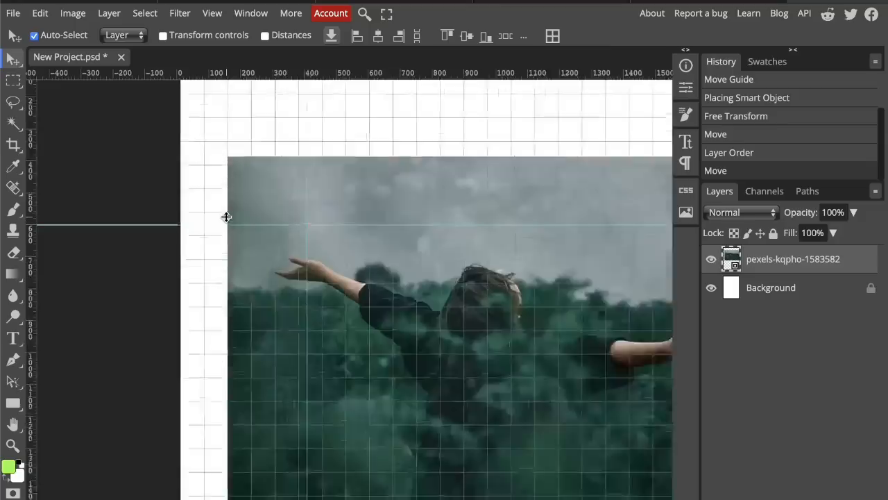
{"action": "left_click_drag", "start_coordinate": [265, 154], "coordinate": [268, 184]}
{"action": "scroll", "coordinate": [268, 184], "scroll_direction": "down", "scroll_amount": 3}
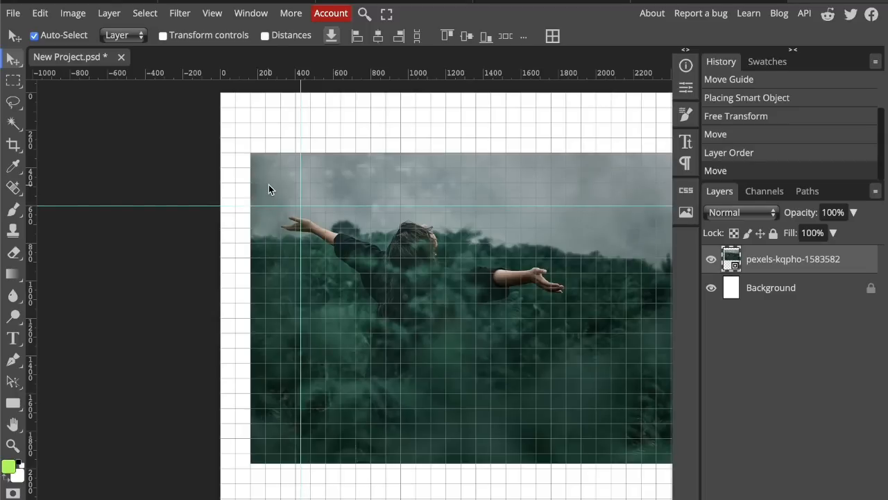
{"action": "scroll", "coordinate": [258, 197], "scroll_direction": "down", "scroll_amount": 2}
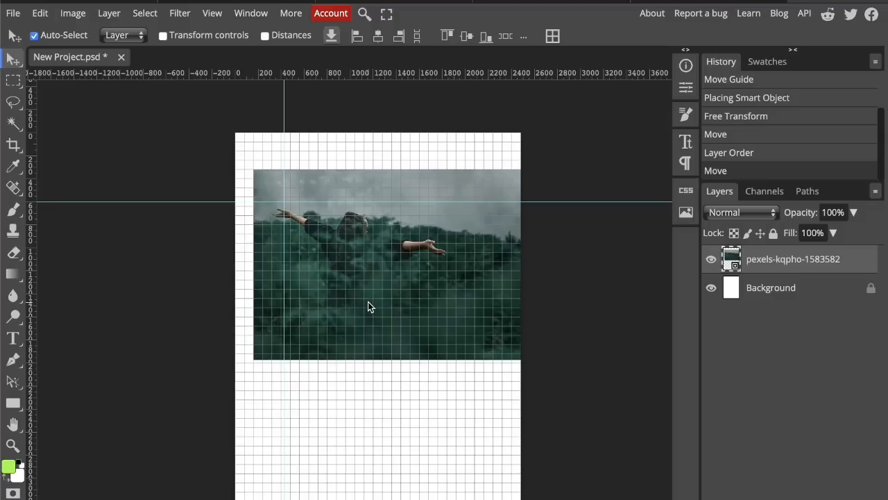
Move the photo below the horizontal guide and scale it down to about 2080 px wide so it fits inside the page
{"action": "left_click_drag", "start_coordinate": [364, 278], "coordinate": [345, 313]}
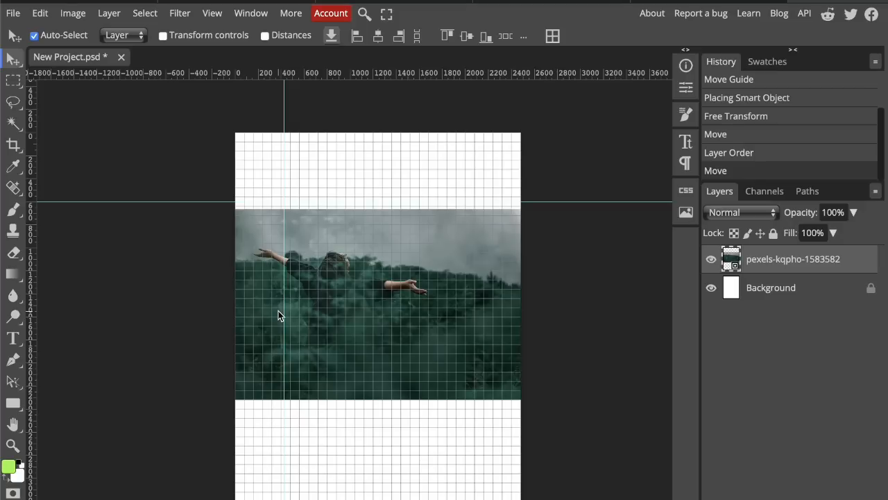
{"action": "left_click_drag", "start_coordinate": [399, 336], "coordinate": [400, 349]}
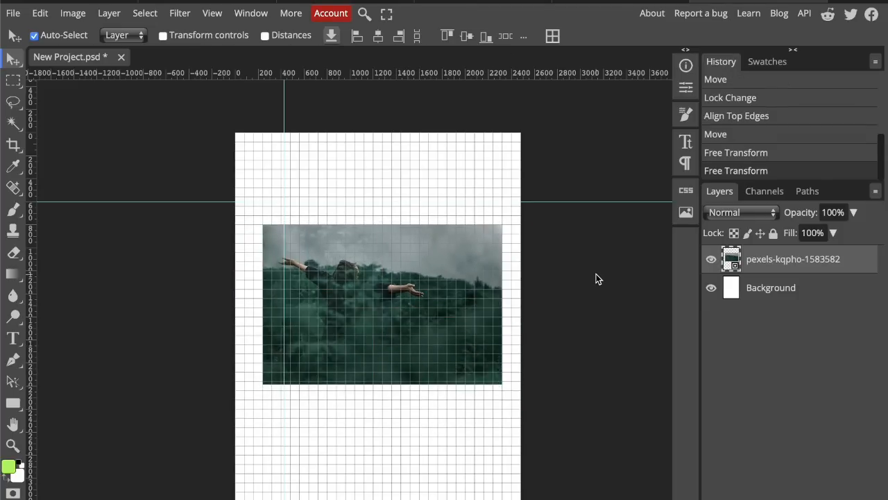
Align the photo with the Background layer by left edges, horizontal centres and finally right edges
{"action": "left_click", "coordinate": [816, 294], "text": "shift"}
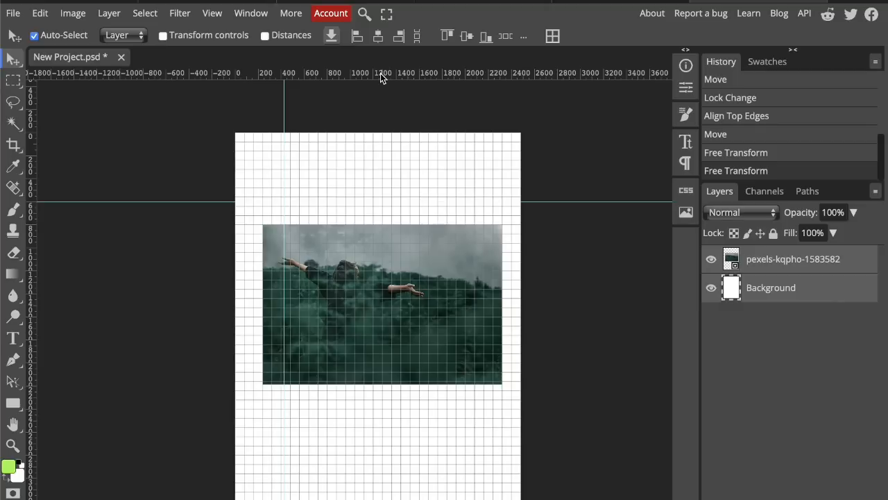
{"action": "left_click", "coordinate": [358, 36]}
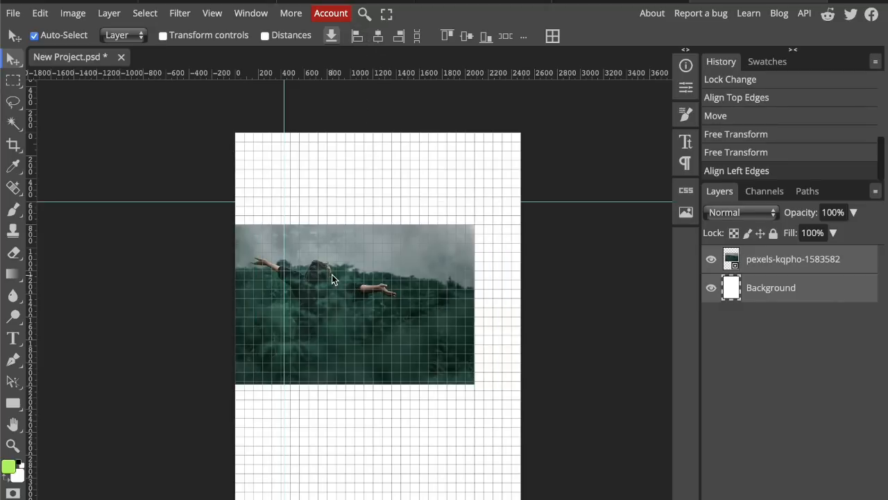
{"action": "left_click", "coordinate": [378, 36]}
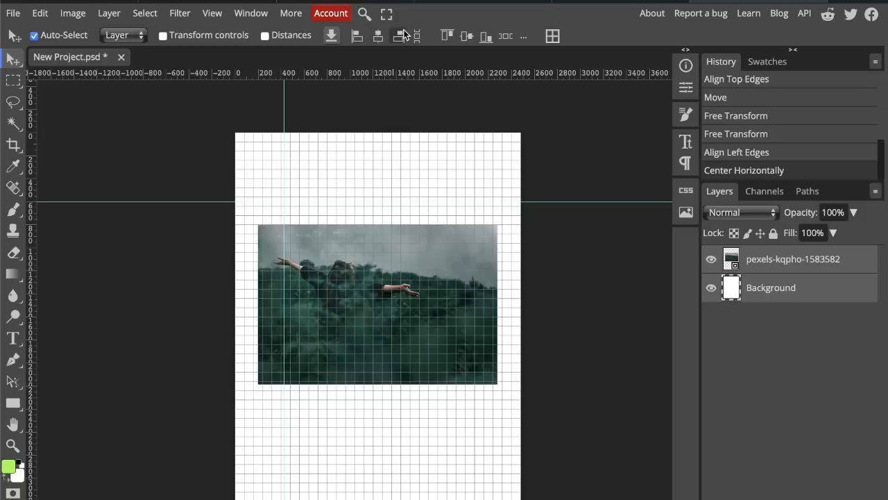
{"action": "left_click", "coordinate": [400, 36]}
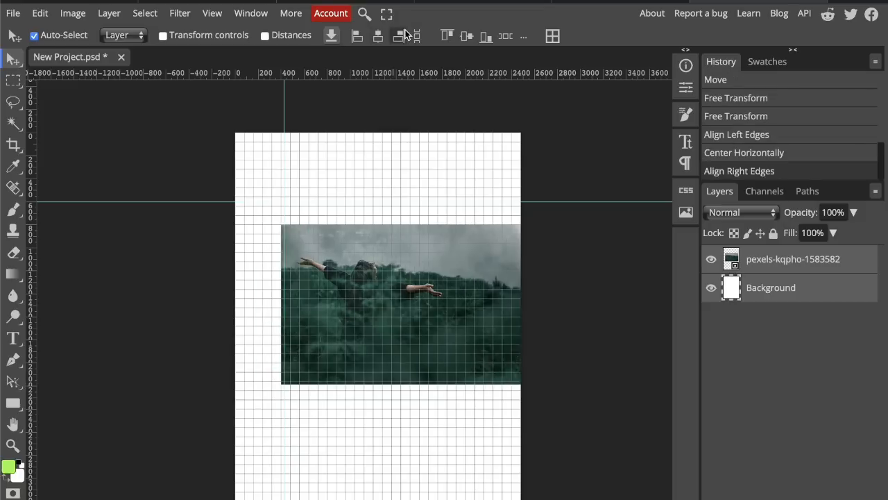
Align the photo with the Background by top edges, vertical centres and bottom edges, and undo the bottom alignment to keep it vertically centred
{"action": "left_click", "coordinate": [452, 32]}
{"action": "left_click", "coordinate": [467, 33]}
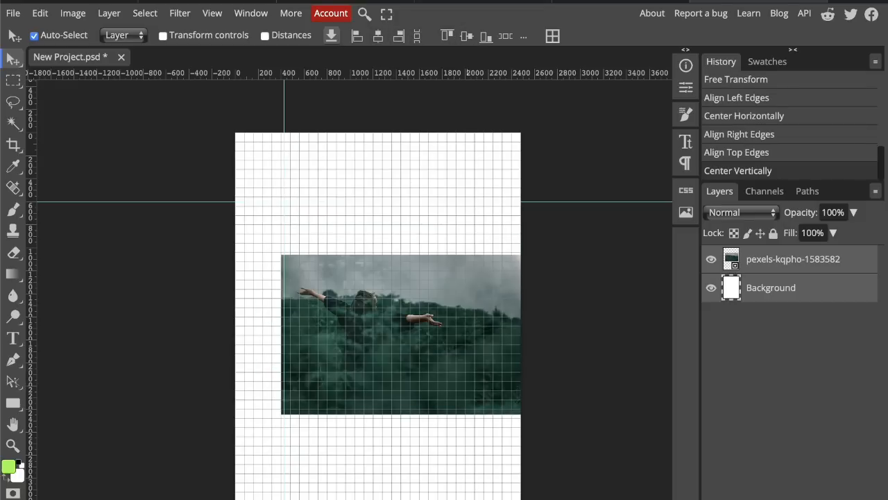
{"action": "left_click", "coordinate": [487, 35]}
{"action": "key", "text": "ctrl+z"}
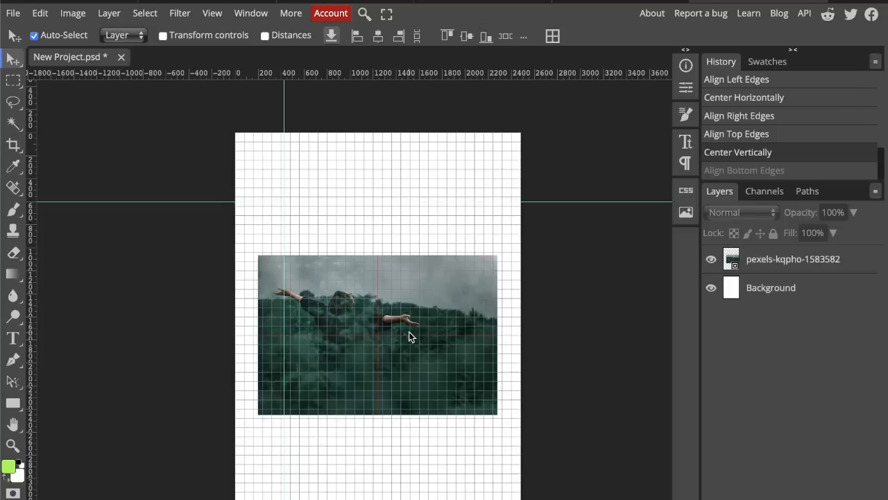
Snap the photo to the centre of the page and raise it about 160 px, keeping it horizontally centred
{"action": "left_click_drag", "start_coordinate": [409, 337], "coordinate": [410, 338]}
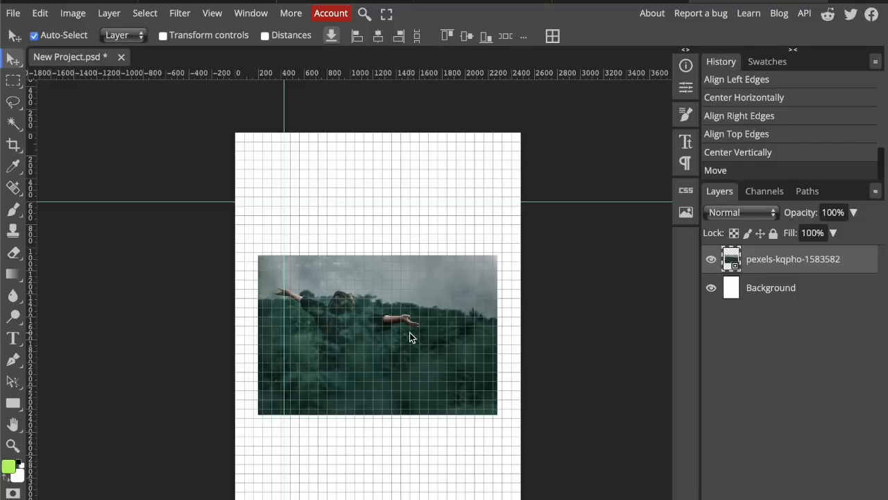
{"action": "left_click_drag", "start_coordinate": [396, 356], "coordinate": [394, 336]}
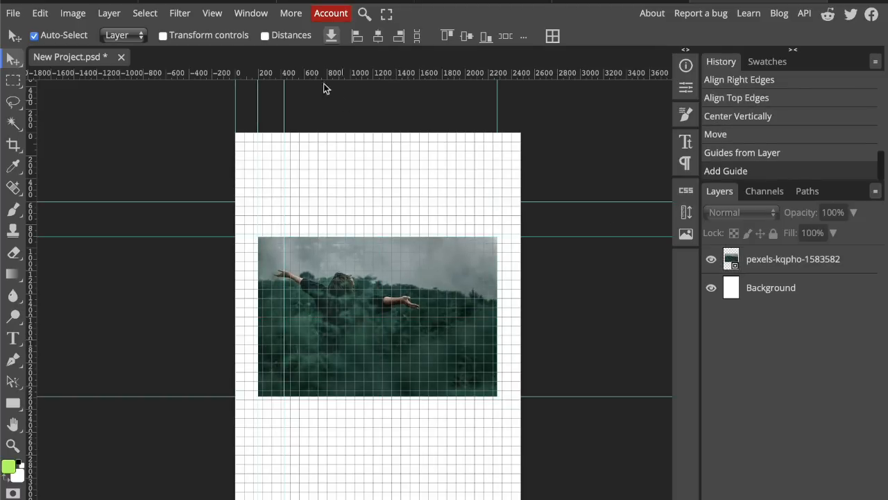
Show the Guide Guy panel to view its guide options and collapse it again
{"action": "left_click", "coordinate": [251, 14]}
{"action": "mouse_move", "coordinate": [265, 34]}
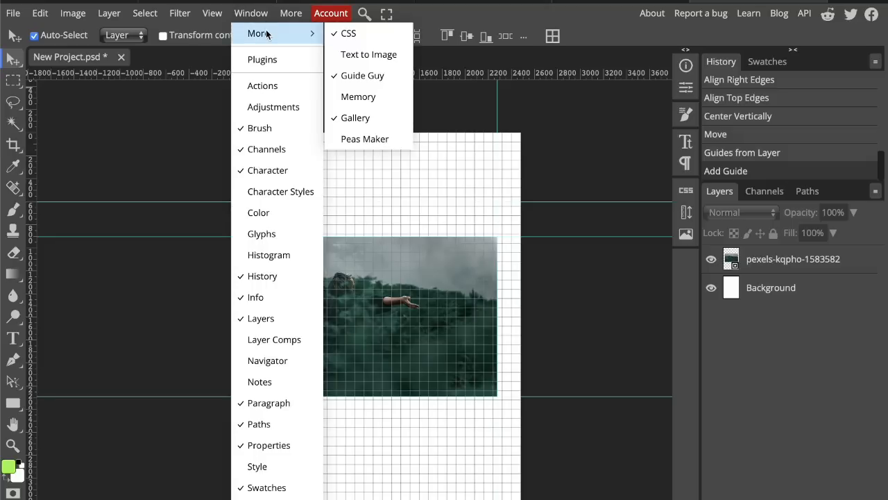
{"action": "left_click", "coordinate": [357, 75]}
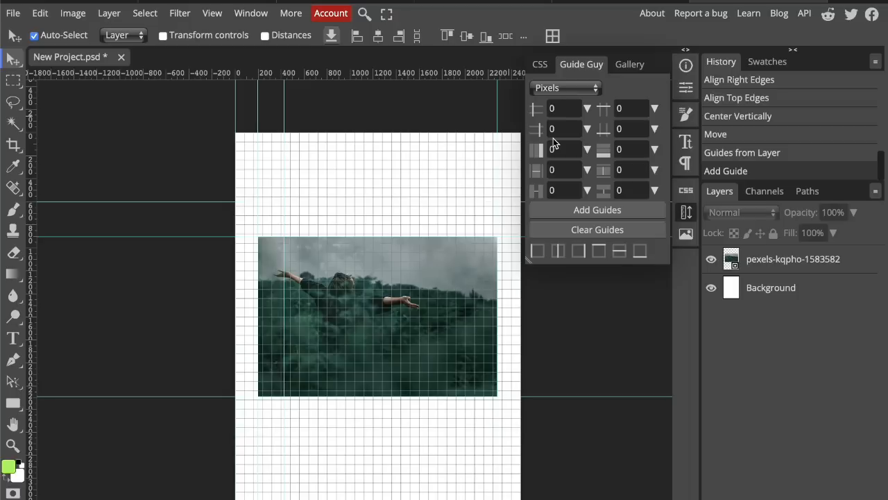
{"action": "left_click", "coordinate": [684, 215]}
Clear all guides from the page and reopen the Guide Guy panel
{"action": "left_click", "coordinate": [212, 13]}
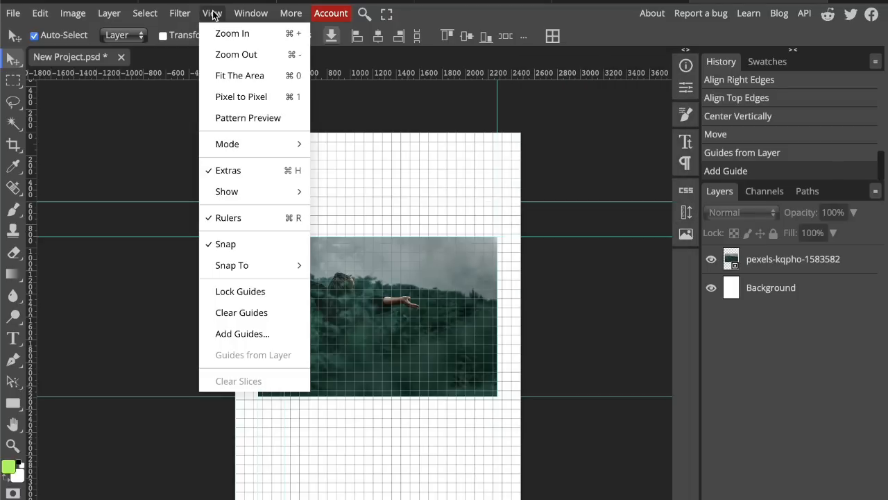
{"action": "left_click", "coordinate": [229, 312]}
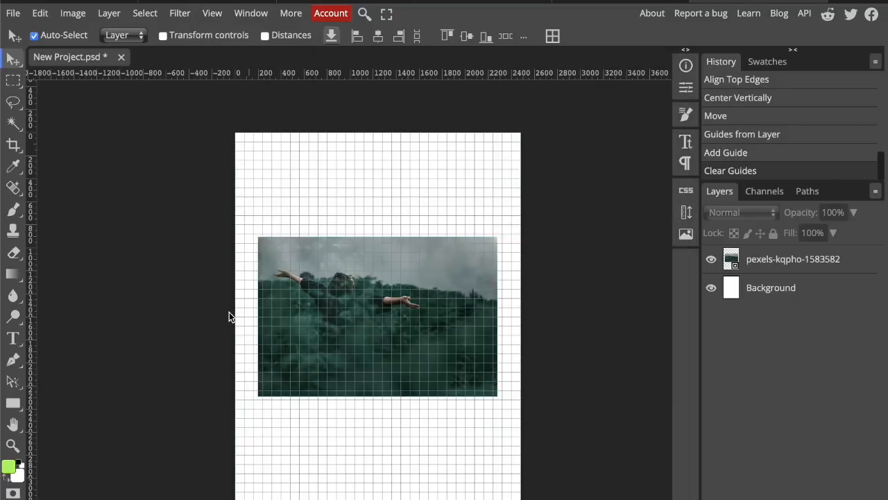
{"action": "left_click", "coordinate": [251, 13]}
{"action": "mouse_move", "coordinate": [260, 31]}
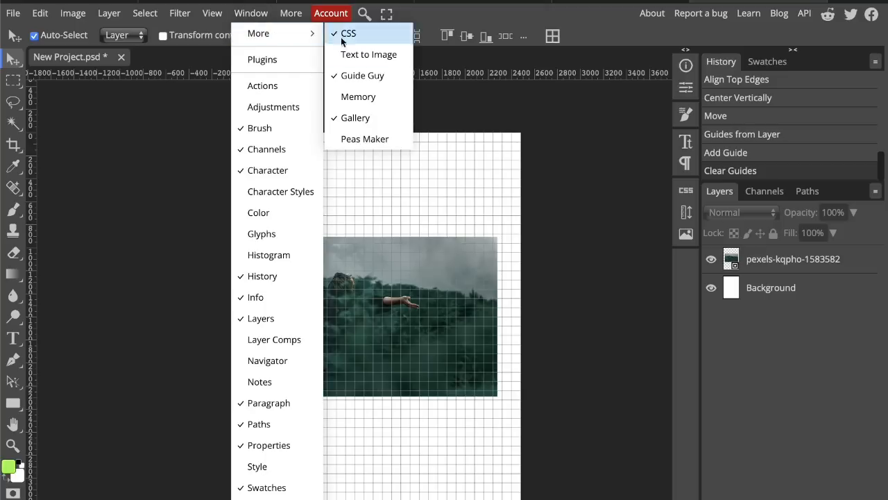
{"action": "left_click", "coordinate": [369, 67]}
{"action": "left_click", "coordinate": [560, 163]}
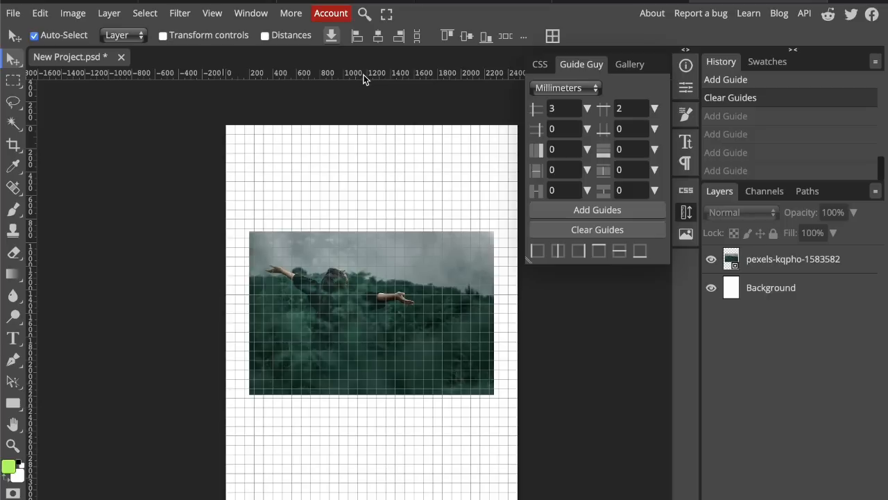
Keep Millimeters as the Guide Guy unit and reset the left and top margins to 0
{"action": "left_click", "coordinate": [568, 91]}
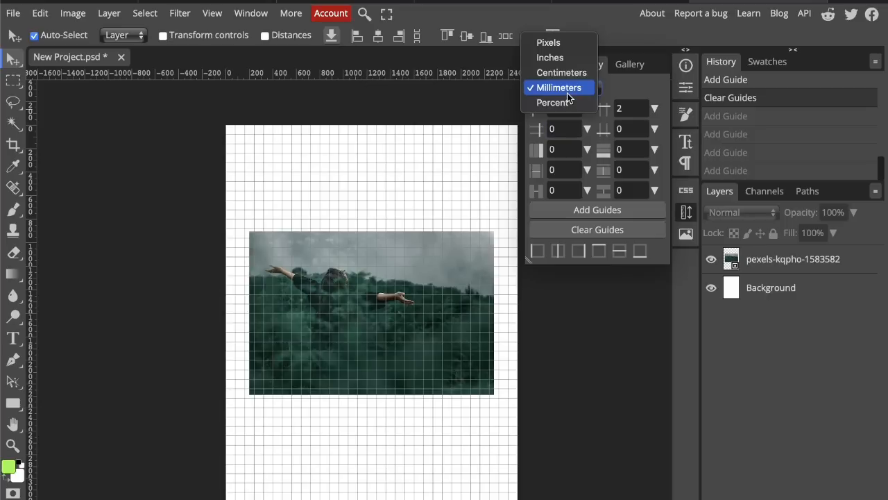
{"action": "left_click", "coordinate": [626, 83]}
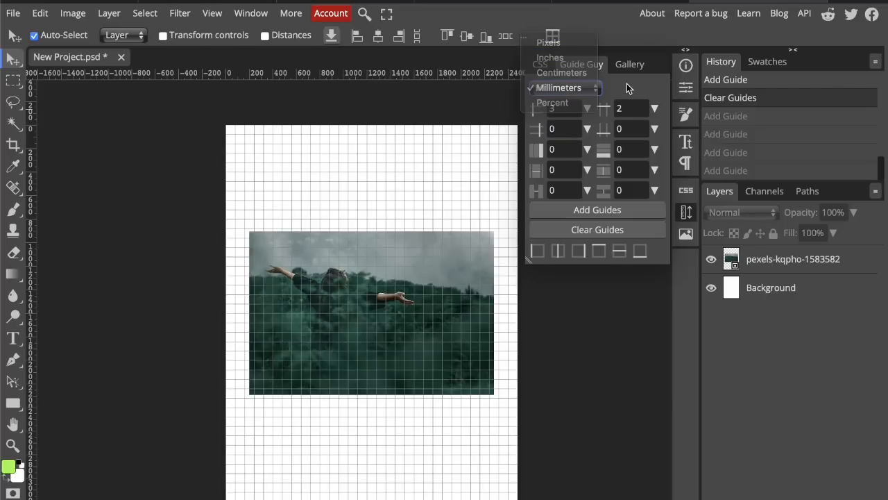
{"action": "double_click", "coordinate": [560, 108]}
{"action": "type", "text": "0"}
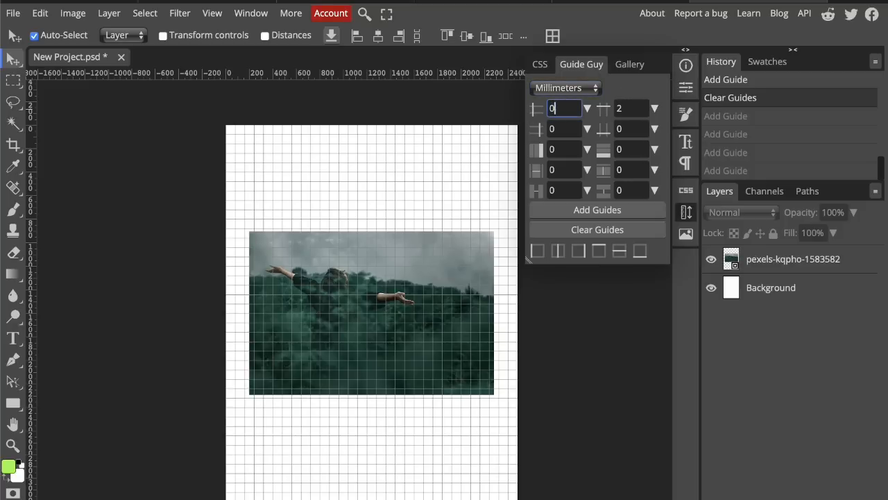
{"action": "double_click", "coordinate": [618, 110]}
{"action": "type", "text": "0"}
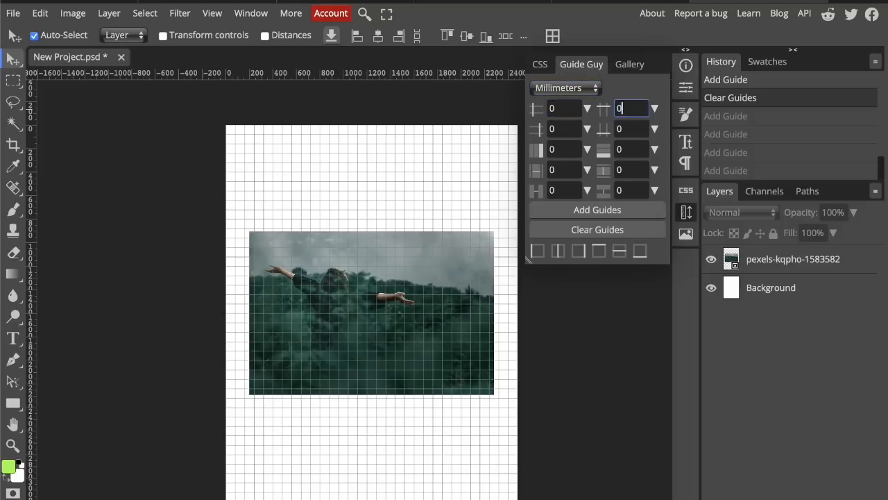
{"action": "left_click", "coordinate": [627, 89]}
{"action": "left_click", "coordinate": [562, 108]}
{"action": "left_click", "coordinate": [562, 109]}
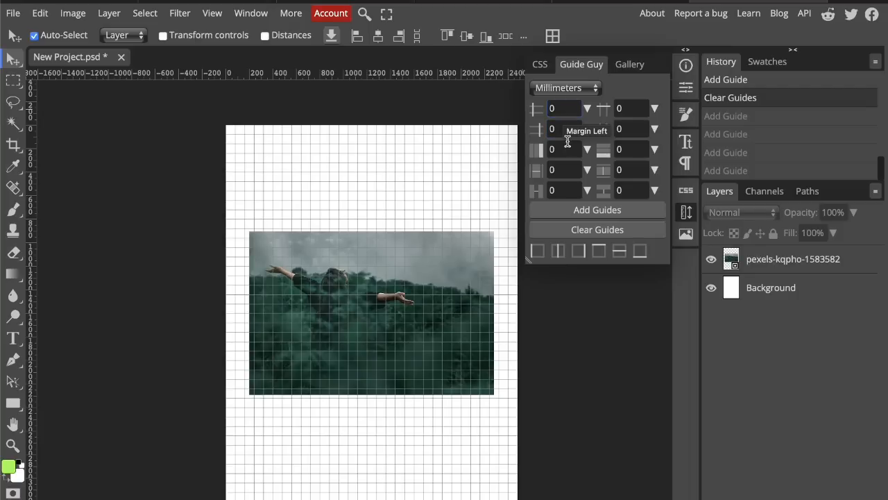
{"action": "left_click", "coordinate": [566, 130]}
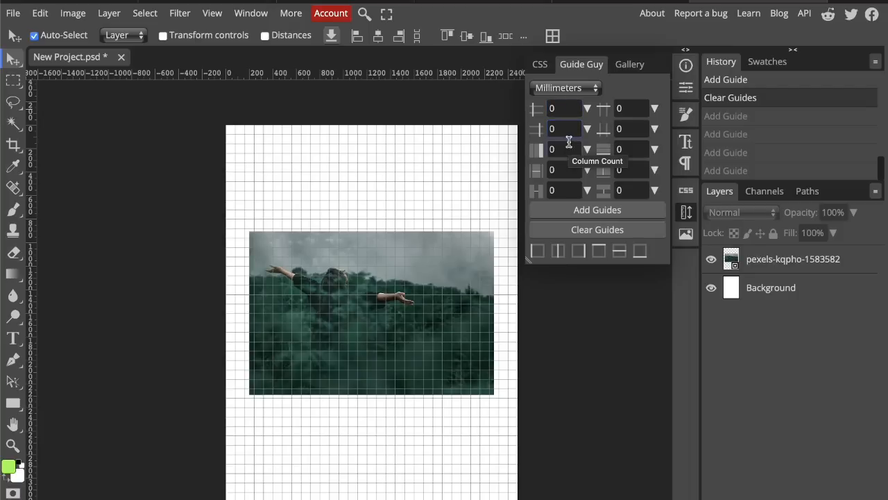
{"action": "left_click", "coordinate": [567, 144]}
Set the left margin to 50 mm in Guide Guy and add the guide to the page
{"action": "double_click", "coordinate": [562, 107]}
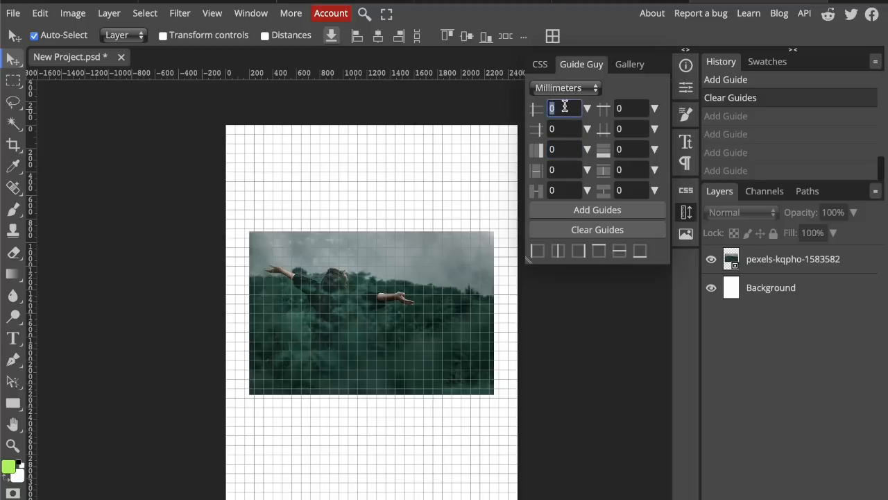
{"action": "type", "text": "50"}
{"action": "left_click", "coordinate": [587, 211]}
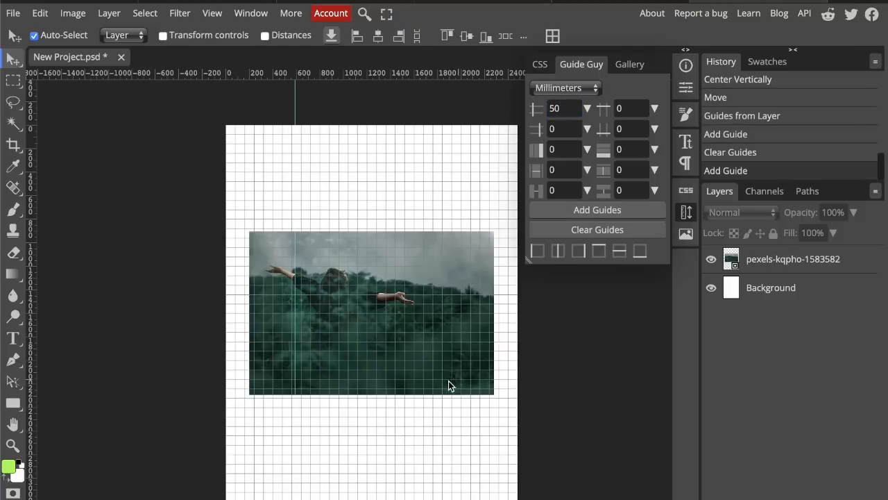